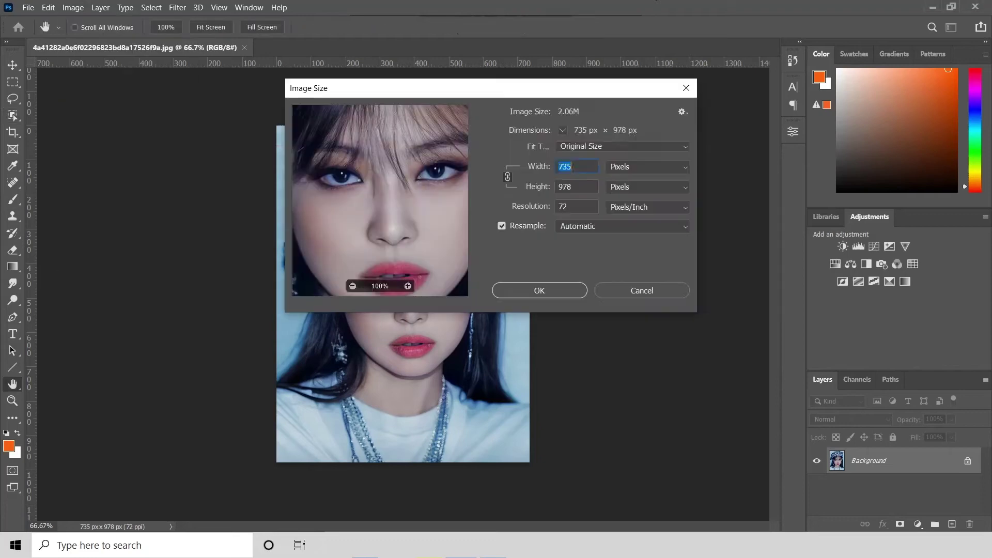
Enlarge the portrait image to 1503 × 2000 px.
key(Return)
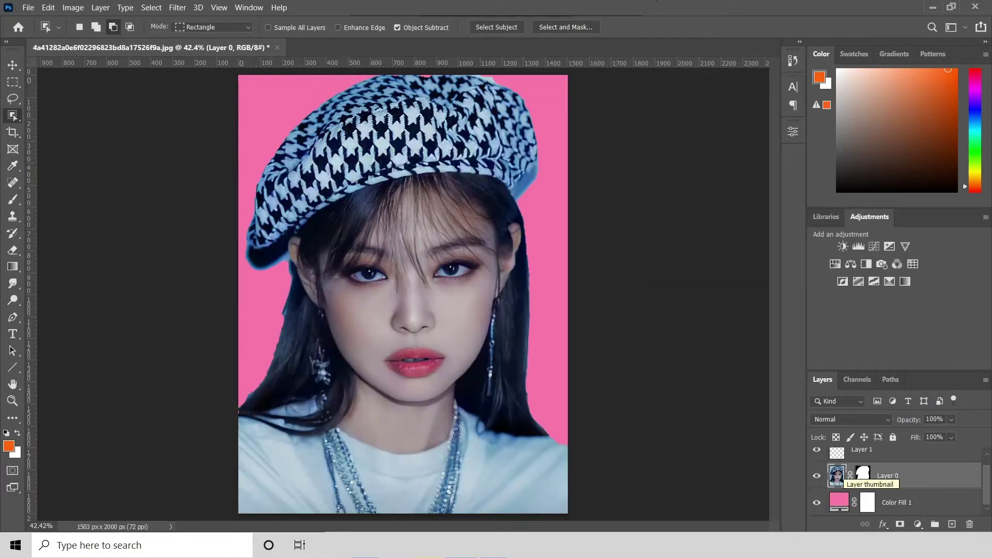
Paint Layer 0's mask with a soft round brush to clean hair, face and hat edges.
key(b)
click(80, 25)
double_click(49, 145)
scroll(259, 339, up, 4)
scroll(259, 339, up, 3)
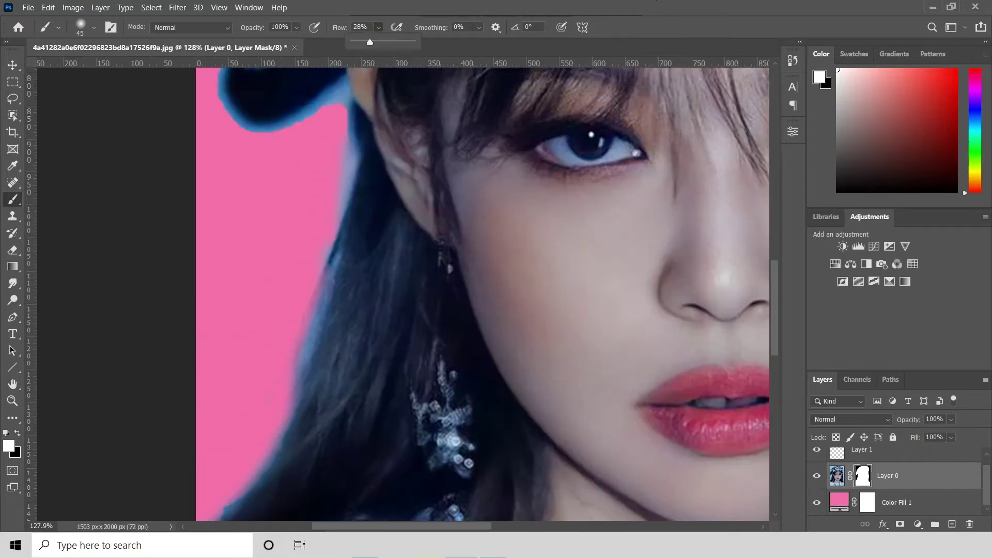
scroll(487, 294, down, 3)
scroll(487, 293, up, 1)
scroll(487, 294, up, 1)
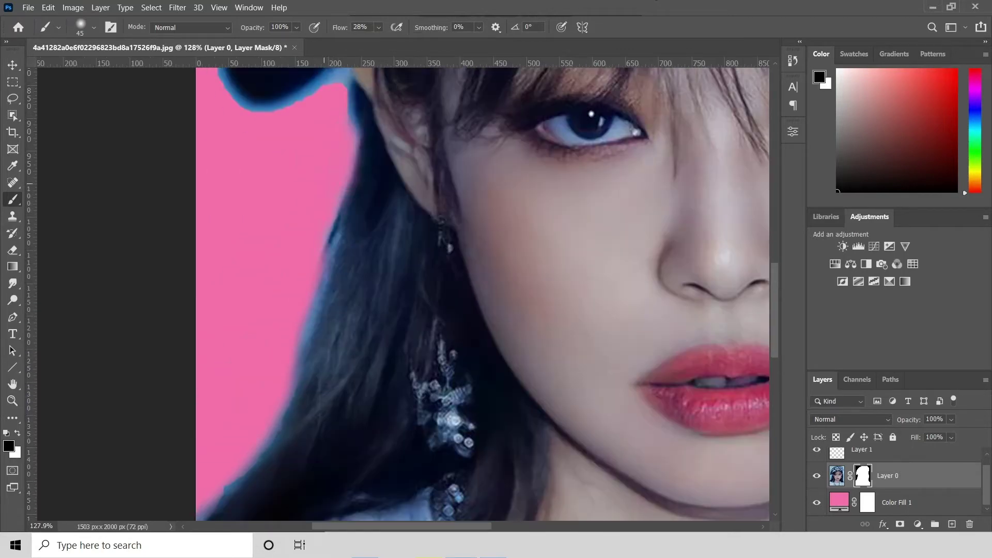
scroll(487, 294, up, 2)
scroll(260, 326, down, 5)
scroll(391, 352, down, 1)
scroll(493, 384, up, 5)
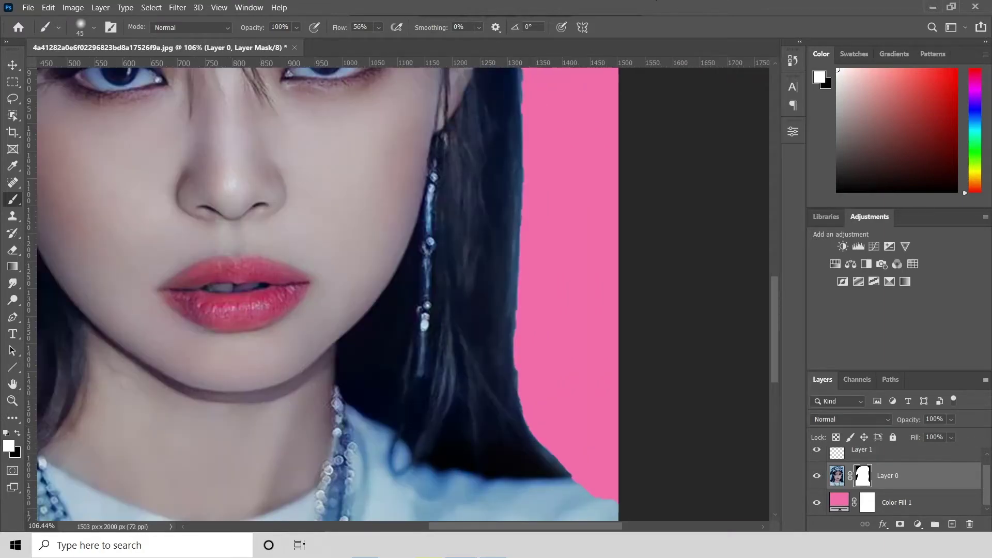
scroll(515, 352, down, 5)
scroll(483, 258, up, 6)
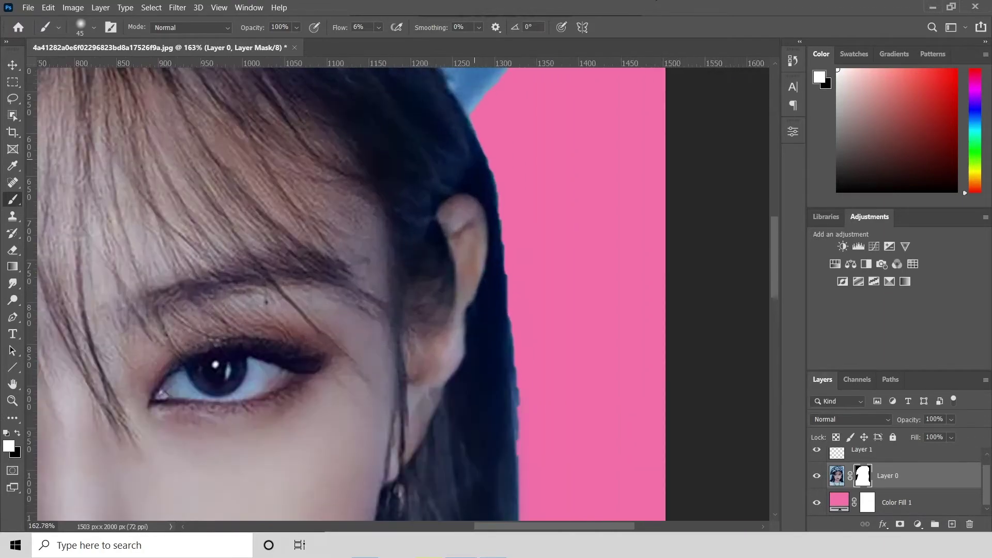
scroll(465, 258, down, 5)
scroll(444, 155, up, 6)
key(x)
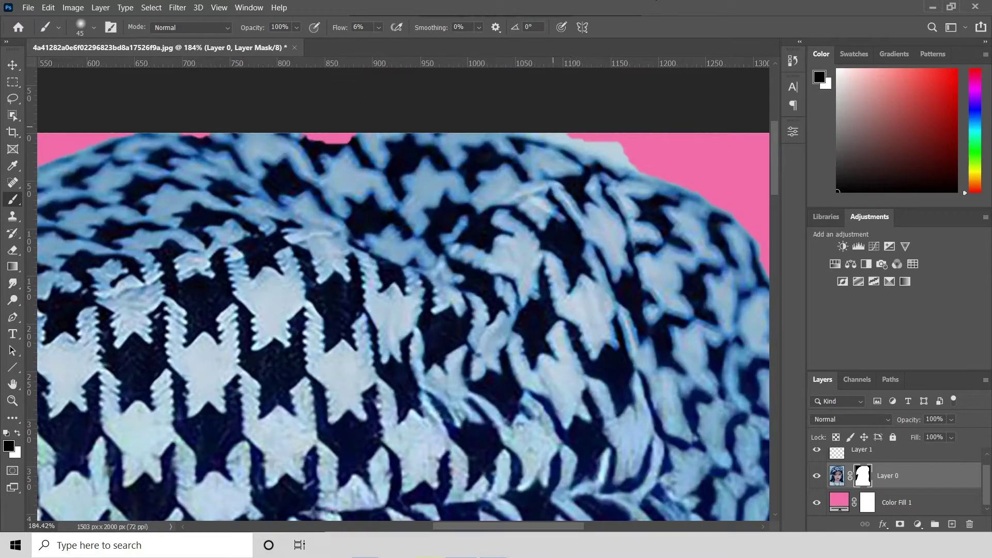
scroll(404, 135, down, 2)
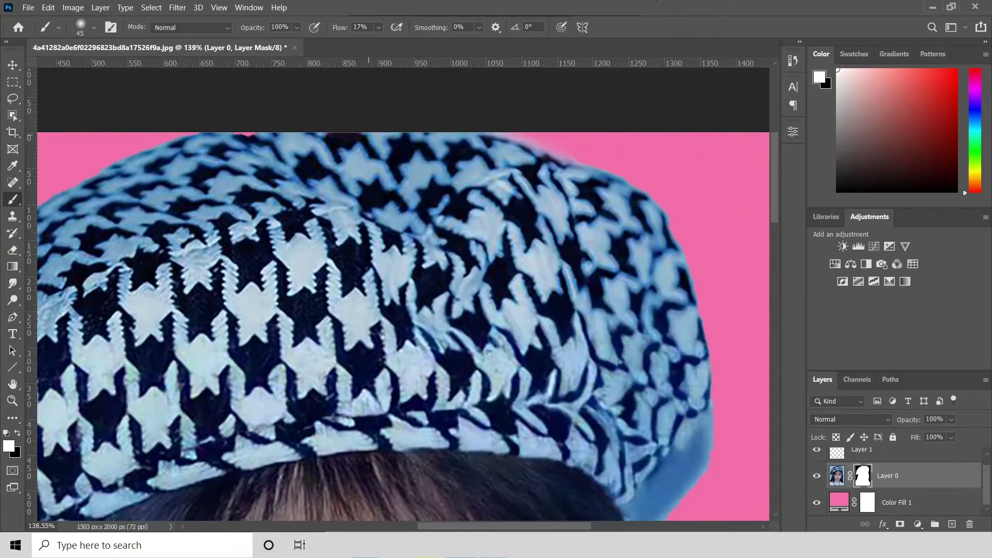
scroll(403, 289, down, 4)
Add a Hue/Saturation adjustment at Saturation -100, clipped to the portrait layer.
key(v)
click(851, 264)
drag(683, 243, 606, 243)
key(ctrl+alt+g)
Add a Posterize adjustment layer set to 4 levels.
click(918, 524)
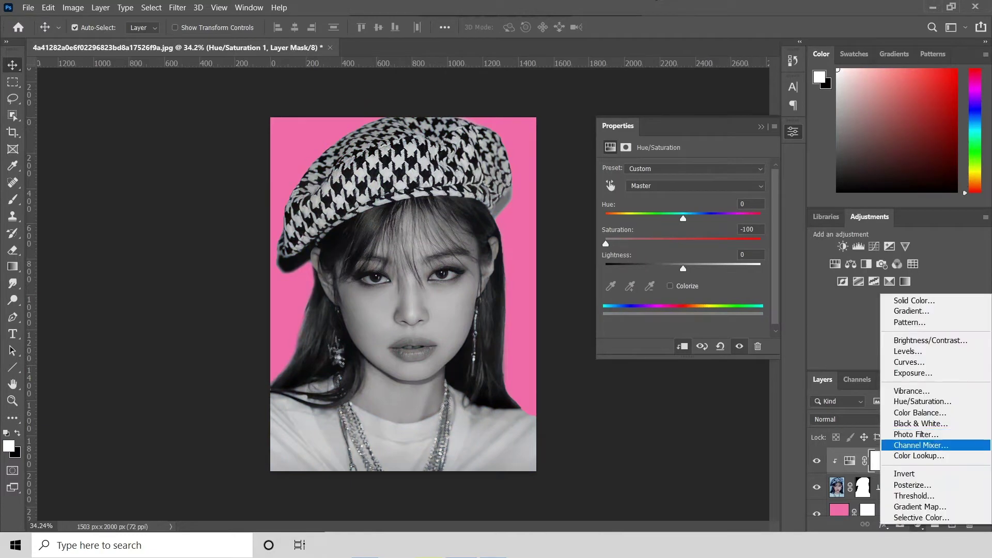
click(909, 485)
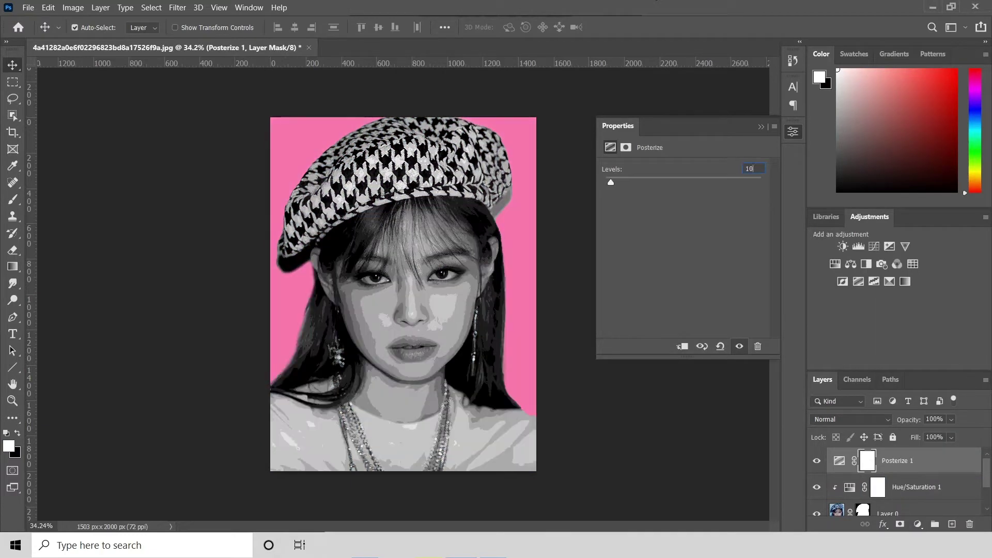
text(3)
key(Up)
key(Down)
key(Down)
key(Up)
key(Up)
key(Up)
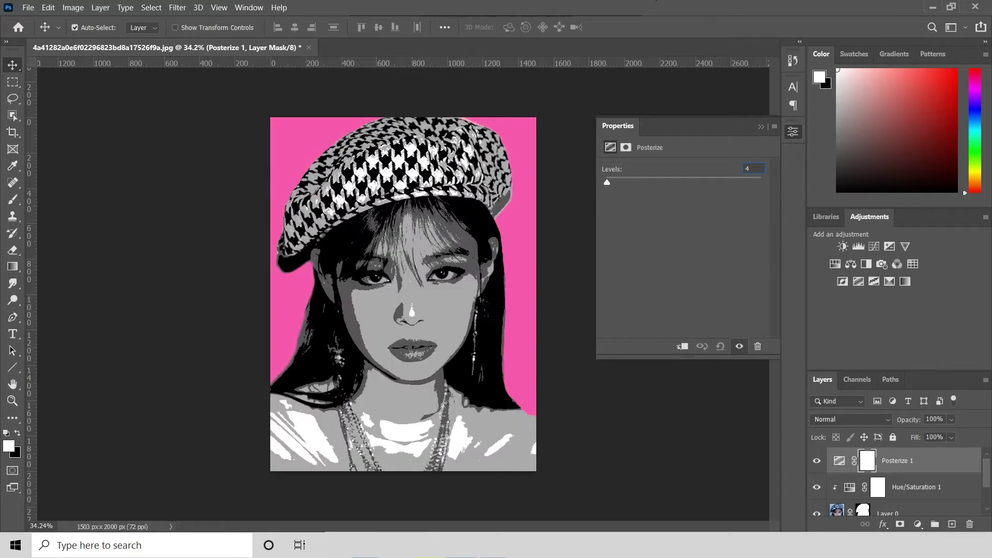
Try a Black & White adjustment layer, then undo the recent adjustment layers.
key(ctrl+alt+shift+b)
key(ctrl+z)
key(ctrl+z)
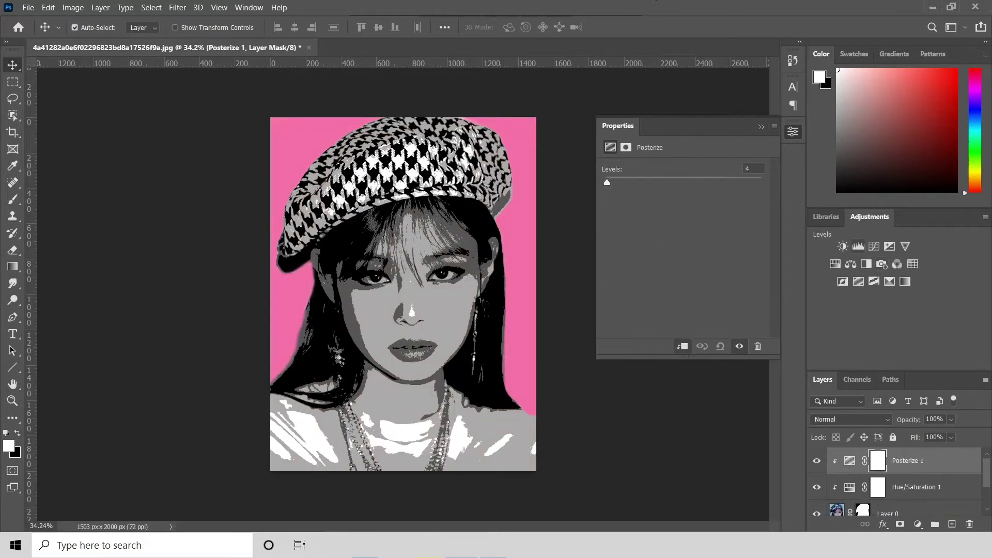
key(ctrl+z)
key(ctrl+z)
Set the clipped Levels input sliders to about 44 / 2.01 / 174 for stronger contrast.
key(ctrl+shift+z)
key(ctrl+shift+z)
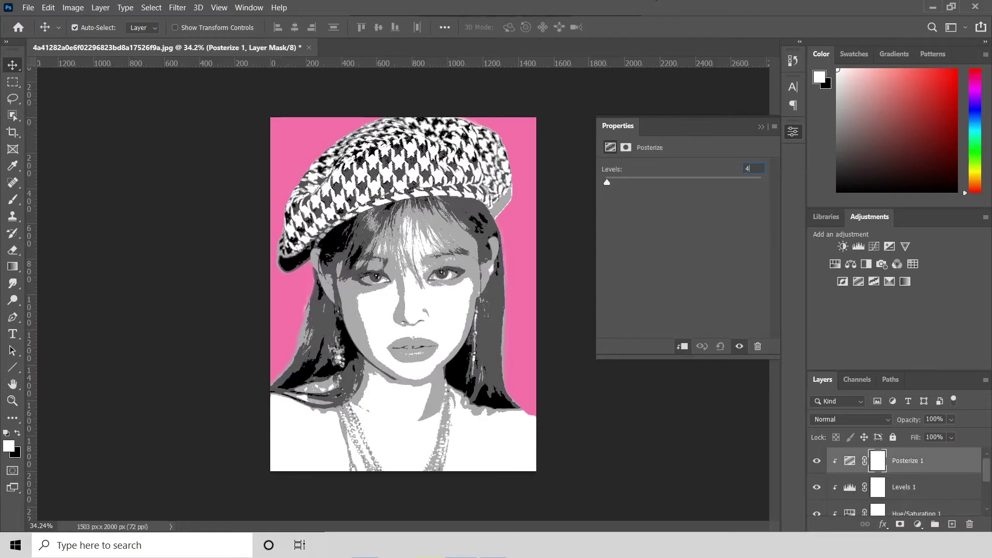
key(ctrl+shift+z)
key(ctrl+shift+z)
key(ctrl+shift+z)
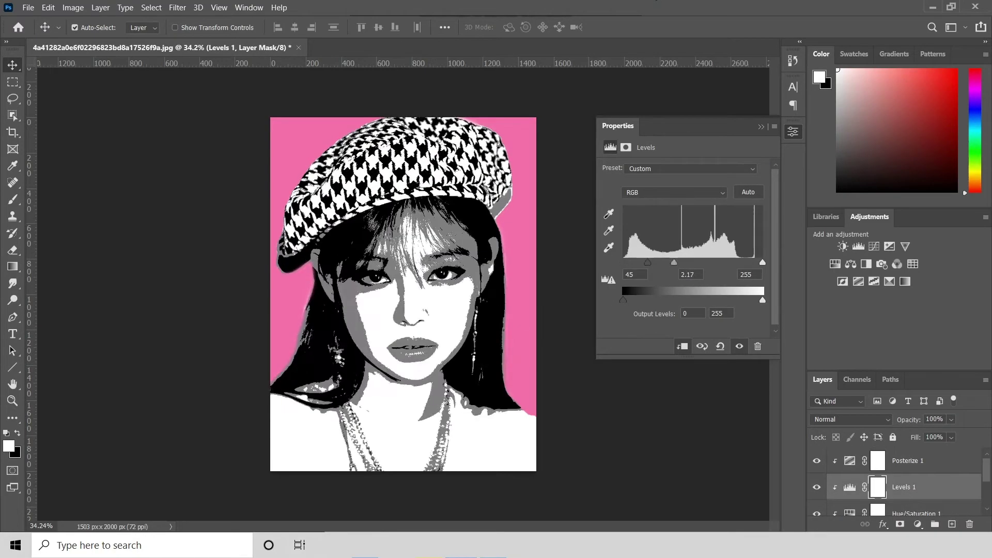
key(ctrl+z)
key(ctrl+z)
key(ctrl+z)
key(ctrl+z)
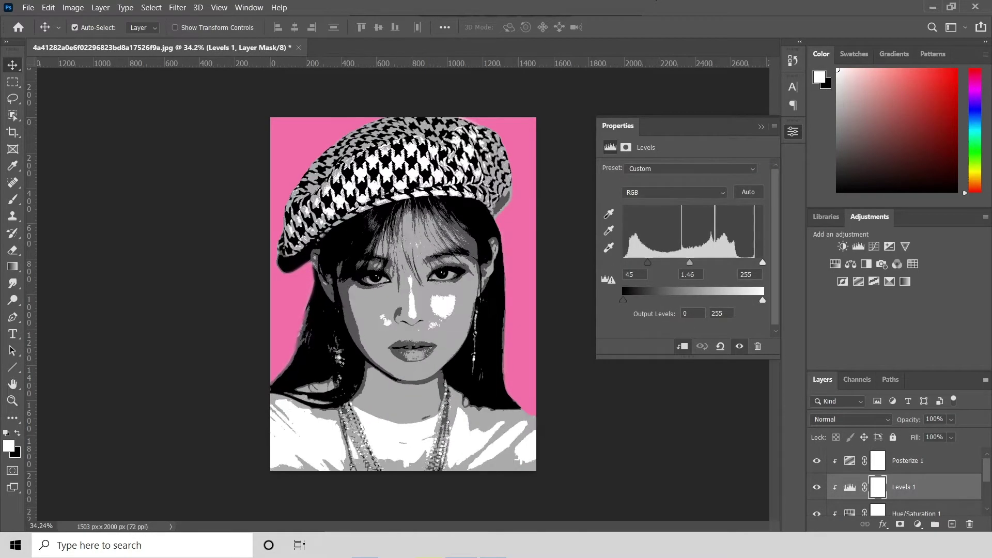
key(ctrl+z)
key(ctrl+z)
key(ctrl+z)
key(ctrl+z)
key(ctrl+z)
key(ctrl+z)
key(ctrl+shift+z)
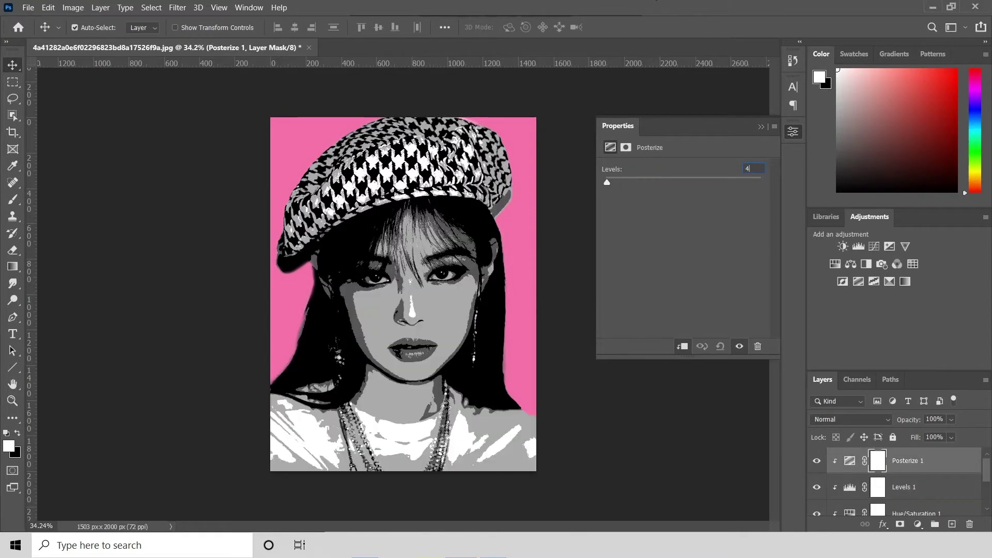
key(ctrl+shift+z)
key(ctrl+shift+z)
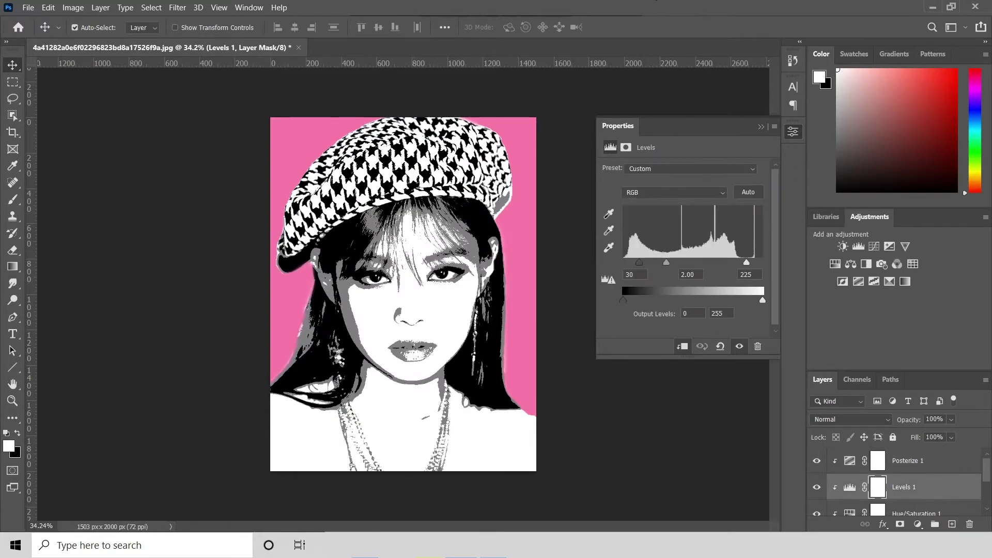
drag(633, 263, 658, 262)
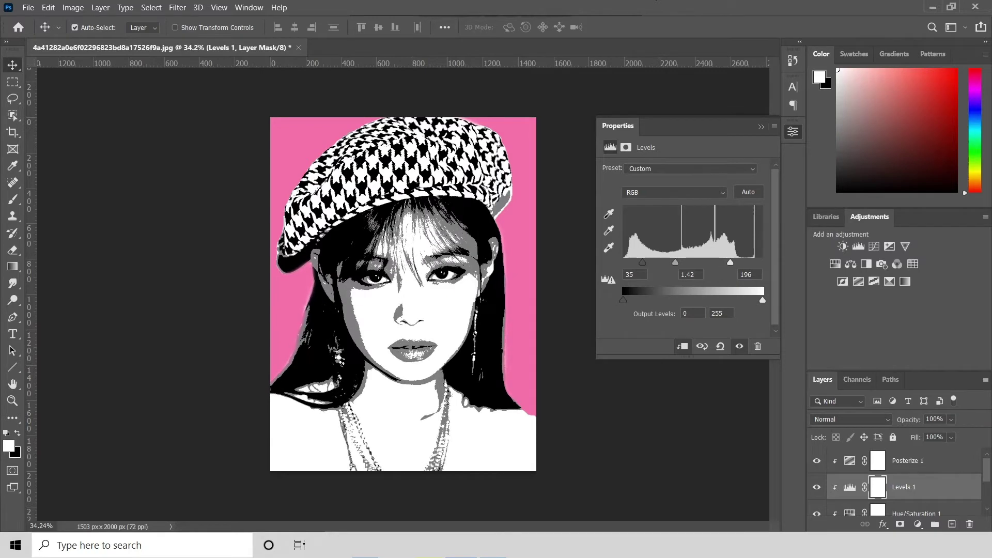
drag(631, 263, 662, 262)
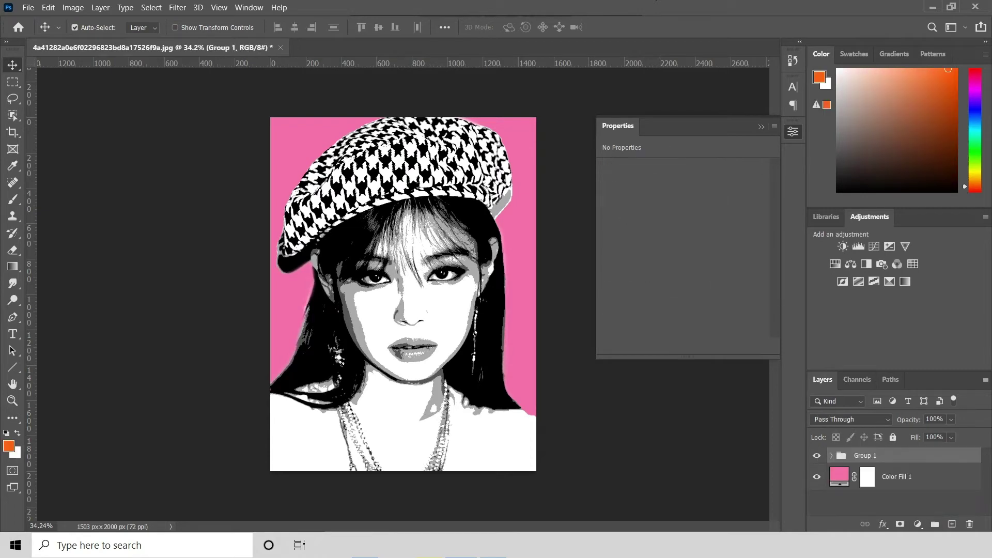
Convert the group copy to a smart object and name its copies dark, shadow, light and white.
right_click(874, 460)
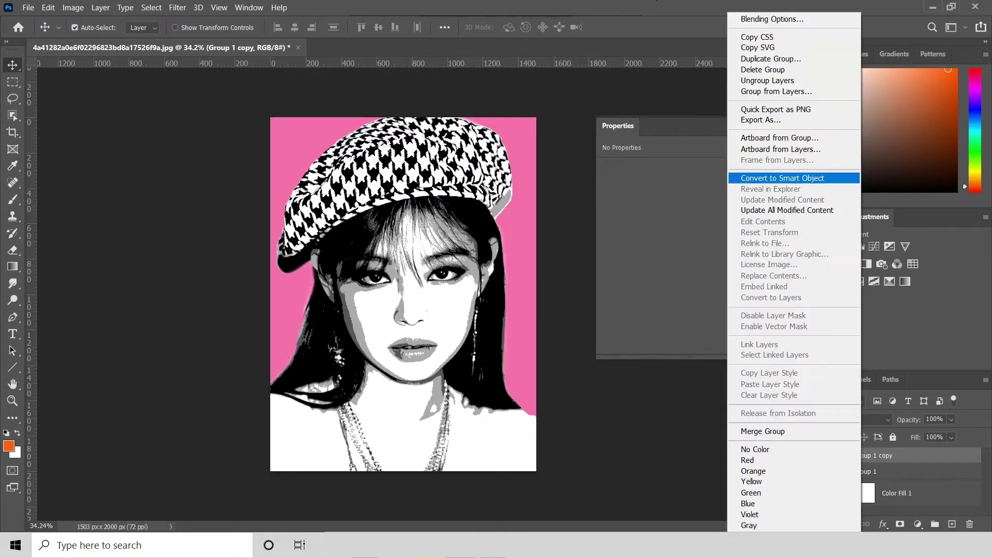
click(687, 41)
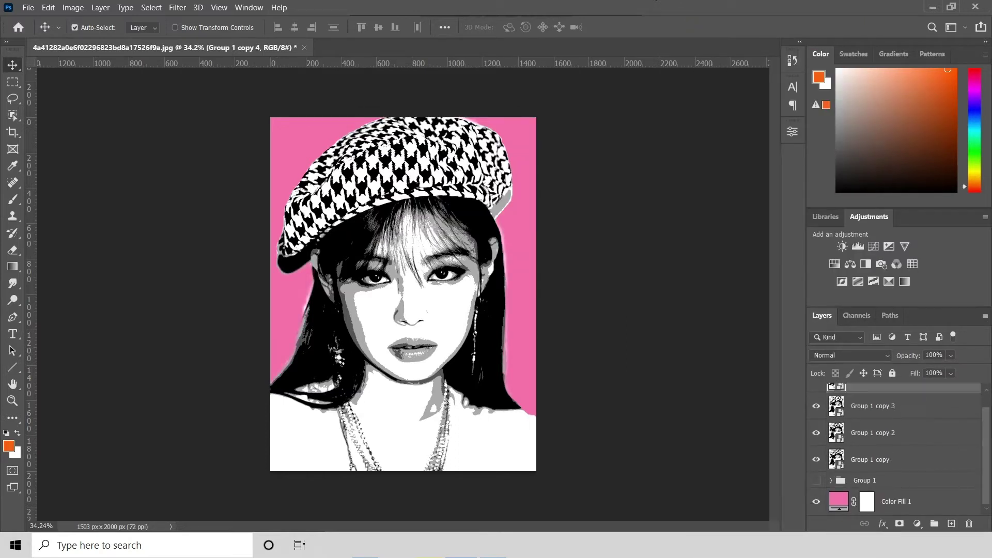
click(872, 486)
text(dark)
key(shift+Tab)
text(shadow)
key(shift+Tab)
key(Tab)
key(shift+Tab)
key(shift+Tab)
text(white)
key(Return)
click(905, 487)
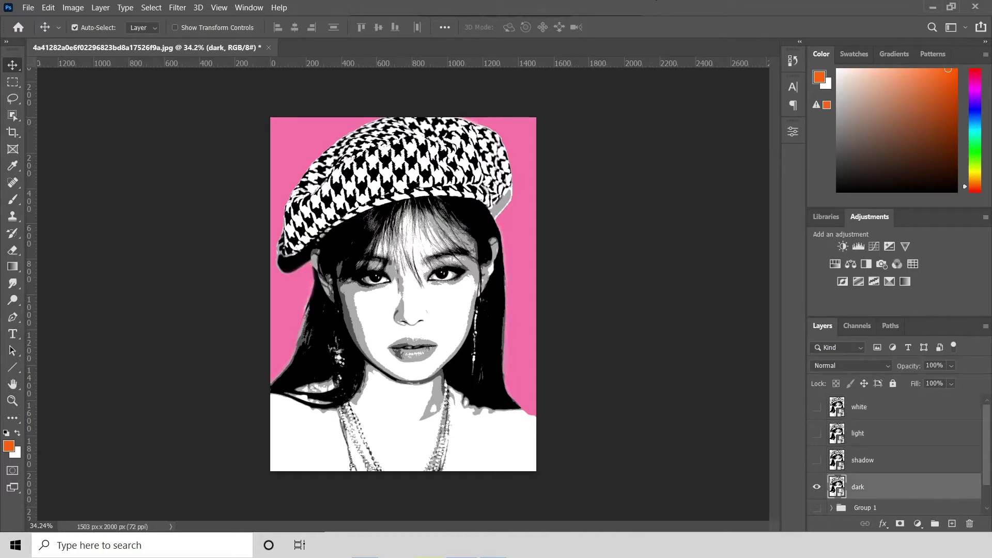
Set the dark layer's Blend If so its lighter tones drop out, then hide it.
double_click(904, 486)
drag(826, 348, 712, 349)
click(976, 122)
key(v)
click(817, 487)
Show the shadow layer and set its Blend If to drop its light tones.
click(817, 460)
click(863, 460)
double_click(905, 460)
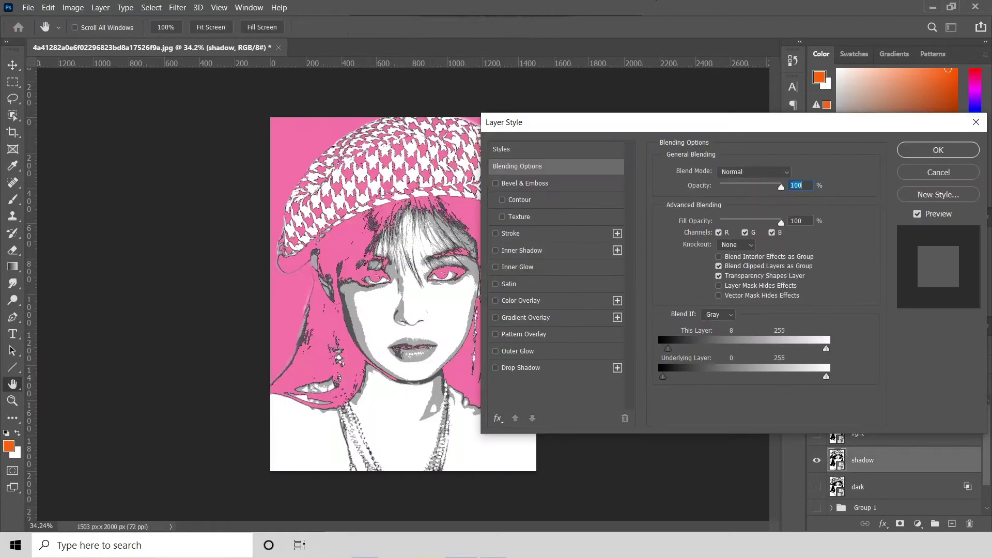
drag(826, 348, 772, 349)
click(938, 149)
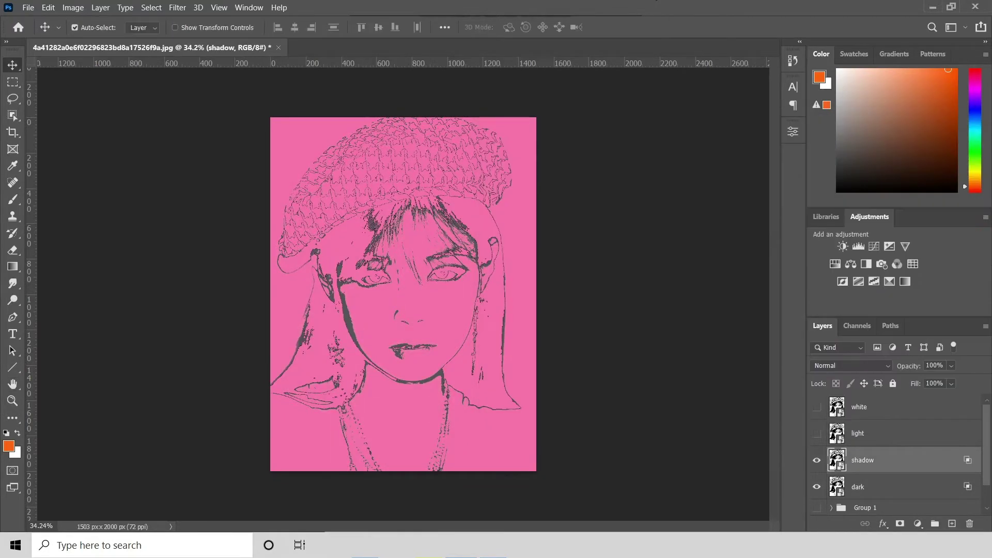
Show the light layer and set its Blend If to keep only middle tones.
click(817, 460)
click(817, 434)
click(864, 435)
double_click(904, 434)
drag(665, 348, 722, 348)
mouse_move(827, 349)
mouse_down()
mouse_move(772, 348)
mouse_move(783, 348)
mouse_up()
Set the white layer's Blend If to hide tones below 152, then open its contents.
click(938, 150)
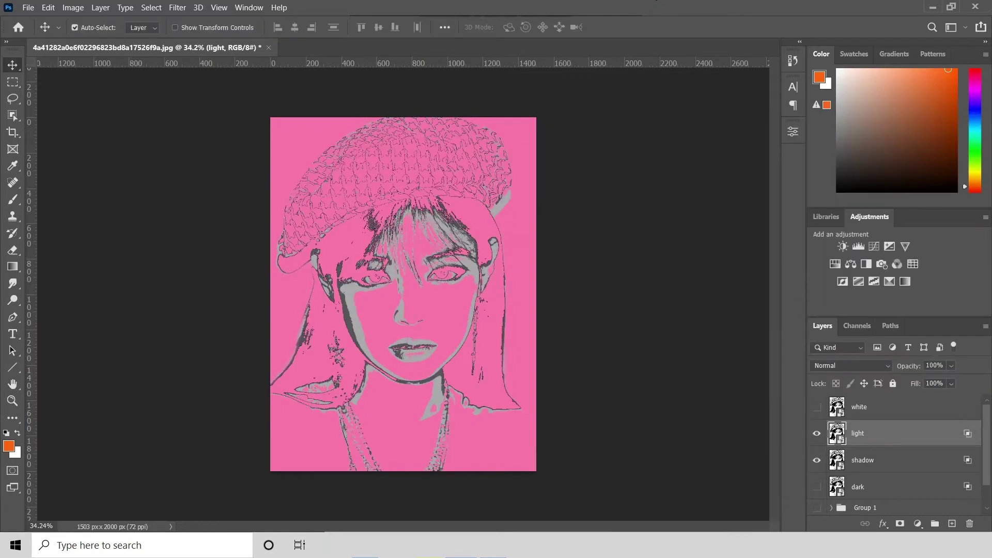
click(817, 409)
double_click(904, 408)
drag(663, 348, 758, 349)
key(Return)
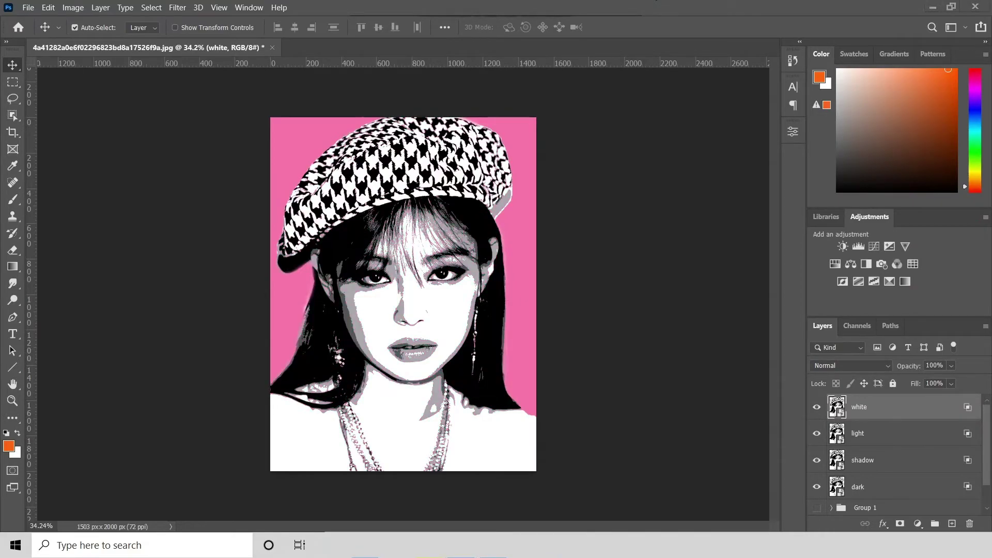
double_click(837, 407)
Select the white layer's areas and add a pale pink f7b5f1 Solid Color fill.
click(149, 47)
key(m)
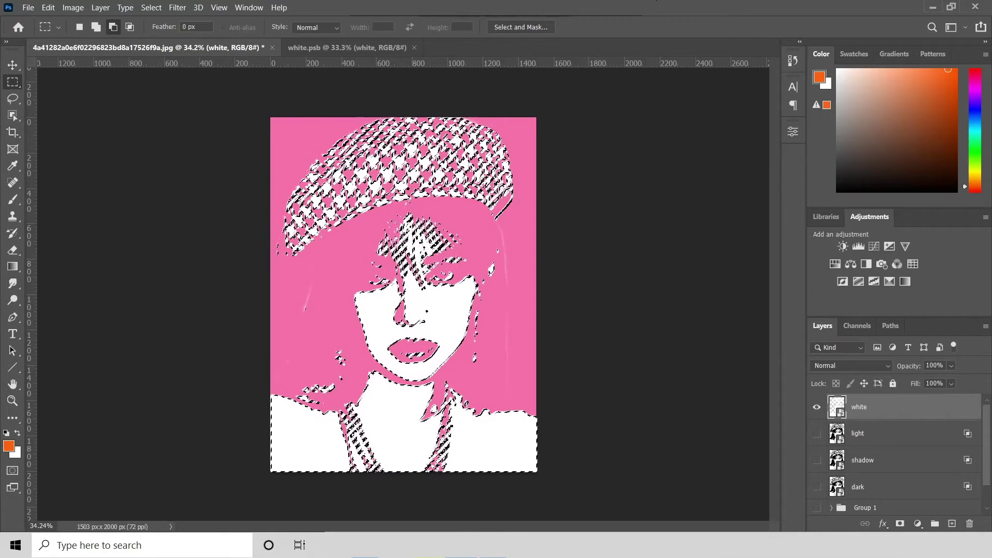
right_click(416, 73)
key(Escape)
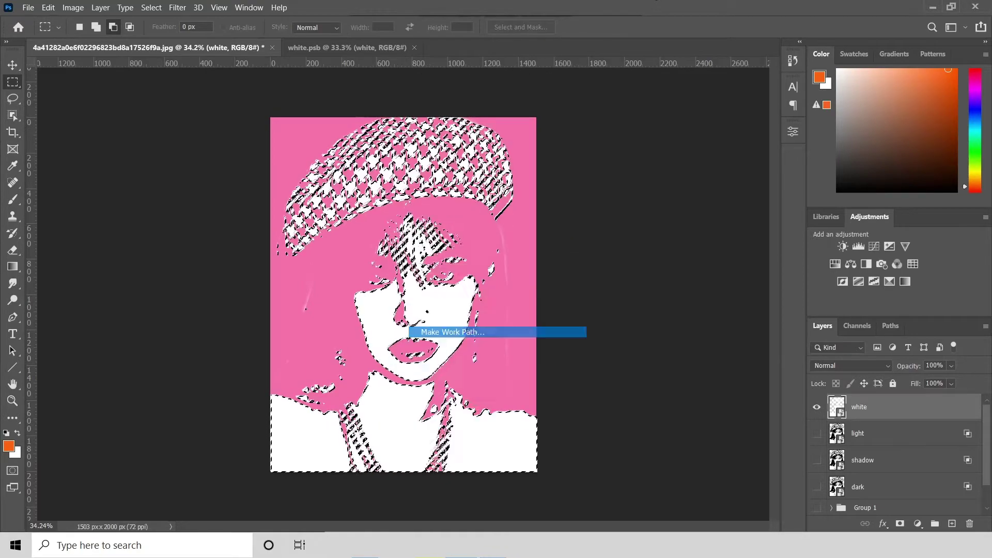
click(918, 523)
click(910, 300)
text(f7b5f1)
key(Return)
Hide the white layer and show and select the light layer.
key(v)
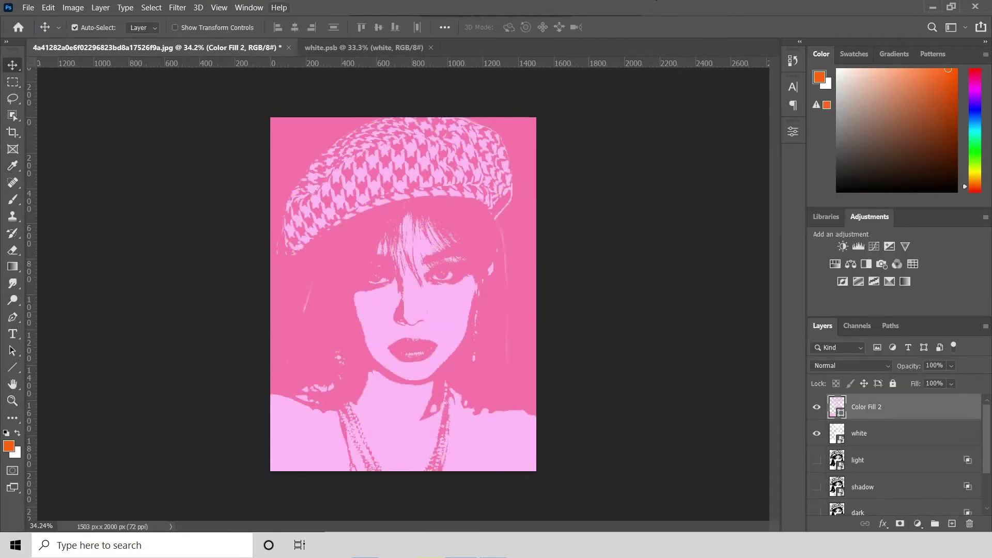
click(817, 433)
click(817, 460)
right_click(879, 460)
key(Escape)
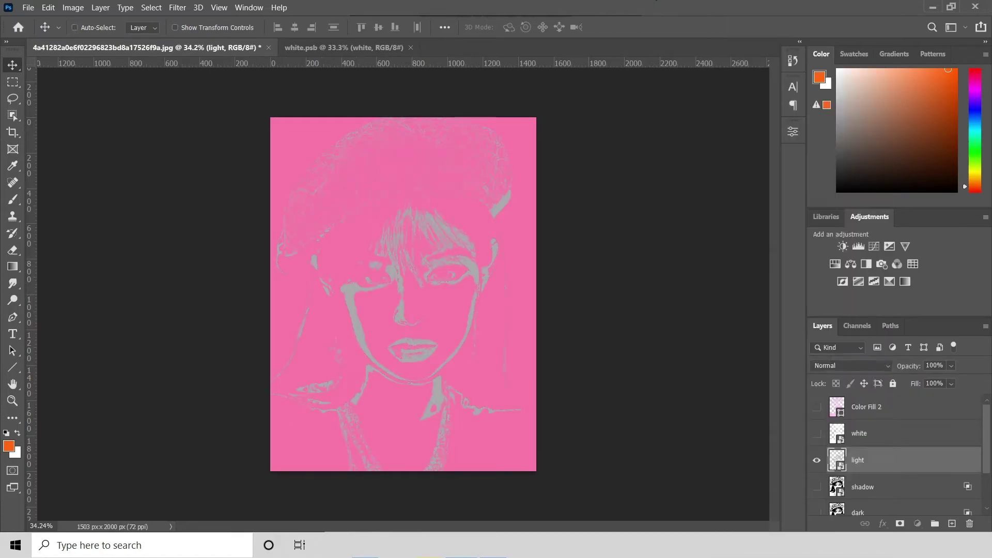
double_click(837, 460)
click(145, 47)
ctrl+click(837, 460)
Select the light tone areas and add an ee23cf magenta Solid Color fill.
key(m)
right_click(455, 232)
key(Escape)
click(918, 523)
click(910, 303)
text(ee23cf)
key(Return)
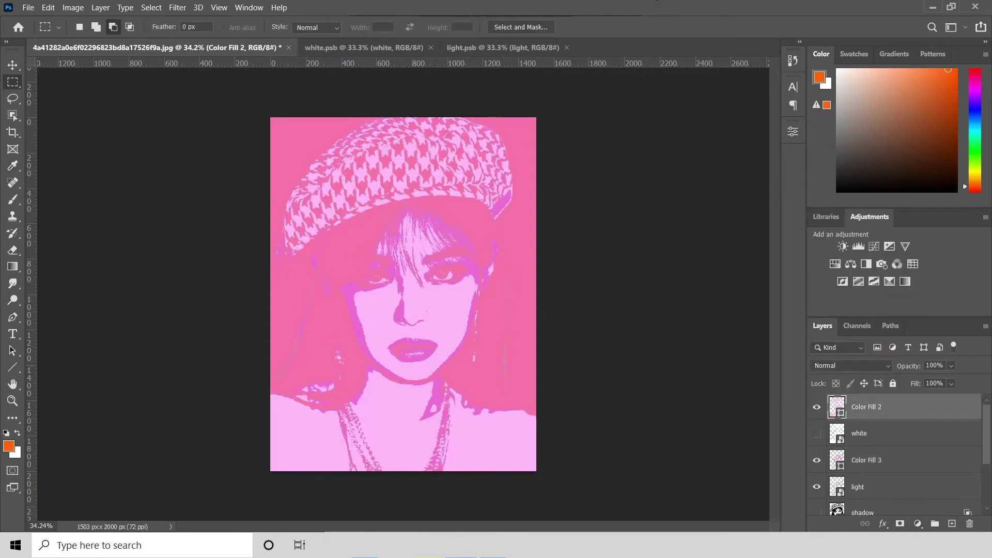
Adjust Color Fill 3 to the medium pink dc5cc9.
double_click(837, 460)
key(Return)
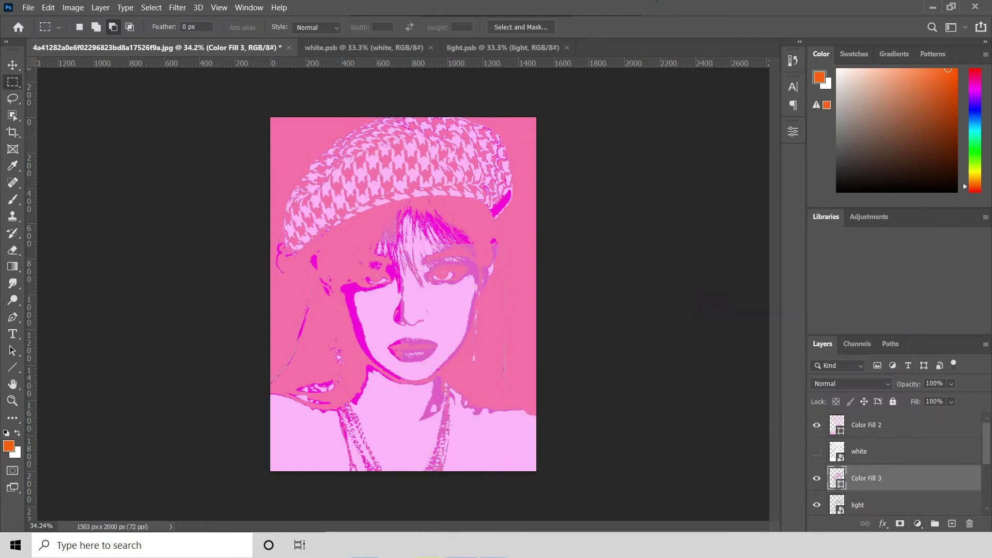
double_click(838, 478)
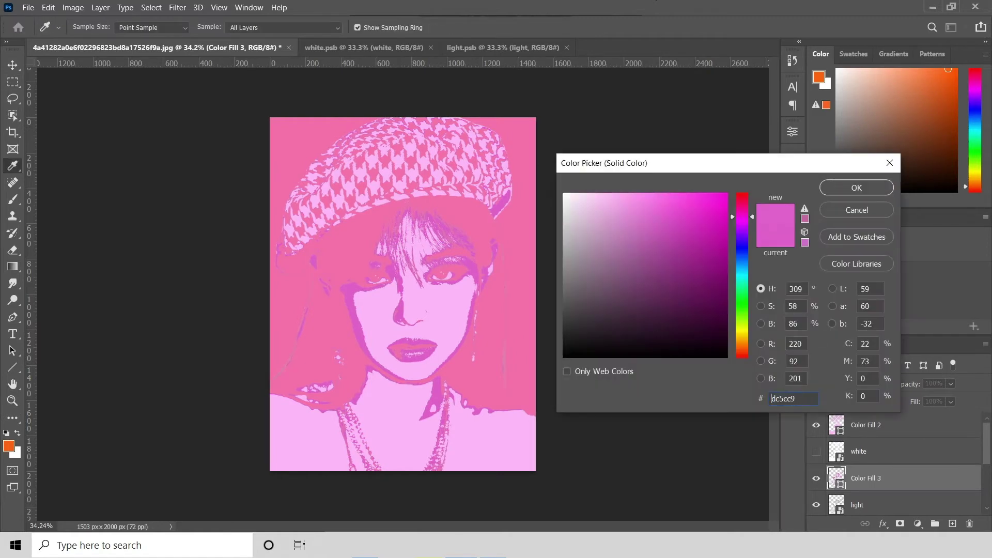
key(Return)
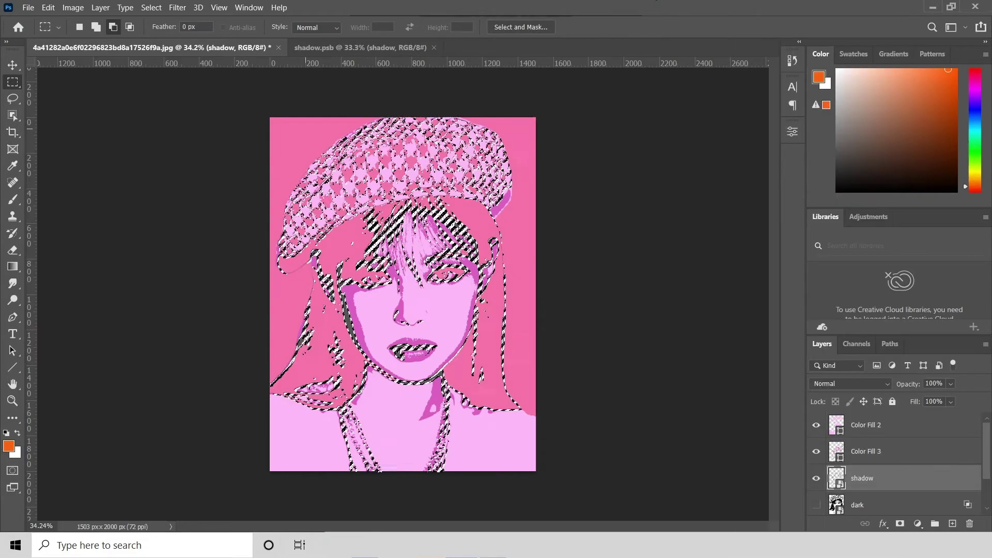
Make a work path from the shadow selection and add a purple 971e7c fill.
right_click(381, 203)
click(403, 274)
key(Return)
click(918, 524)
click(905, 300)
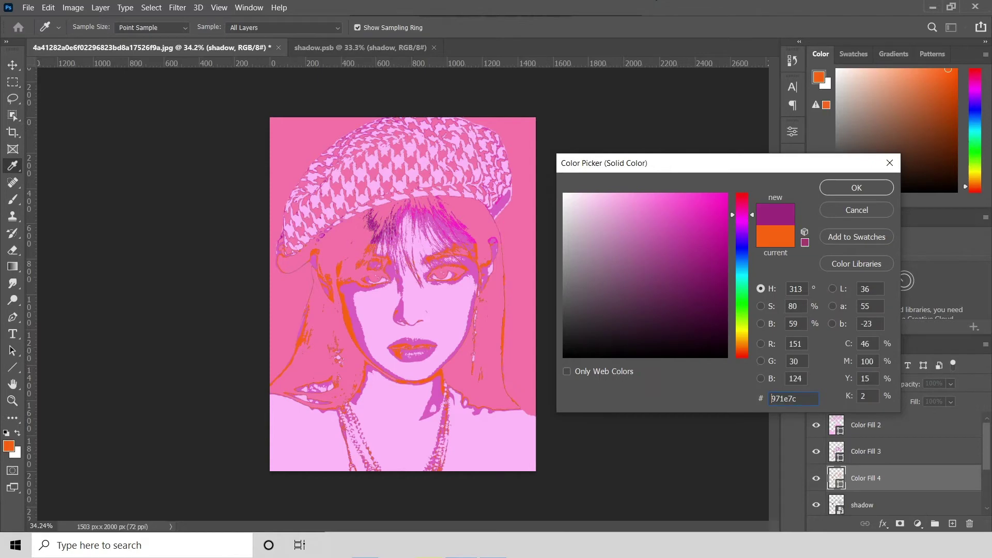
key(Return)
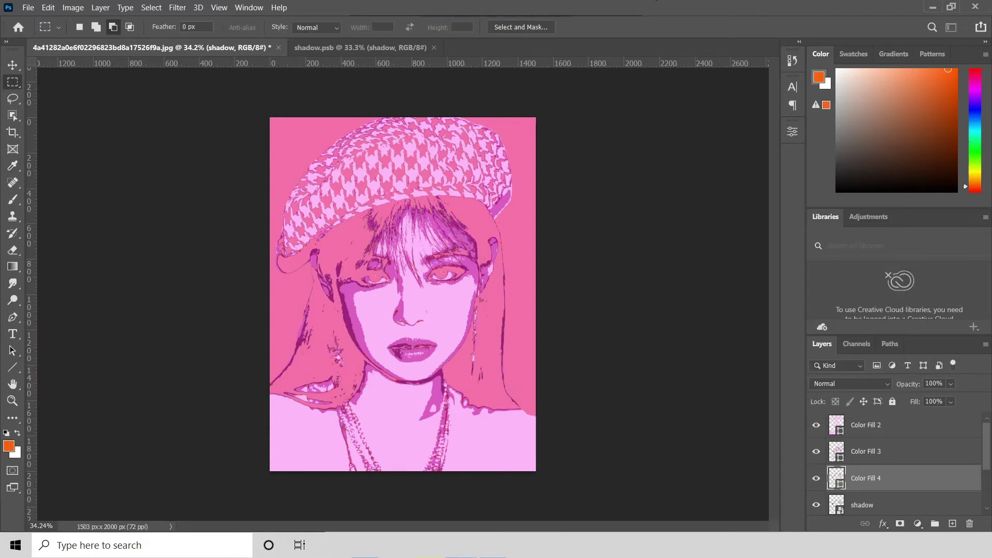
Hide and delete the original shadow layer.
scroll(894, 465, down, 2)
click(817, 451)
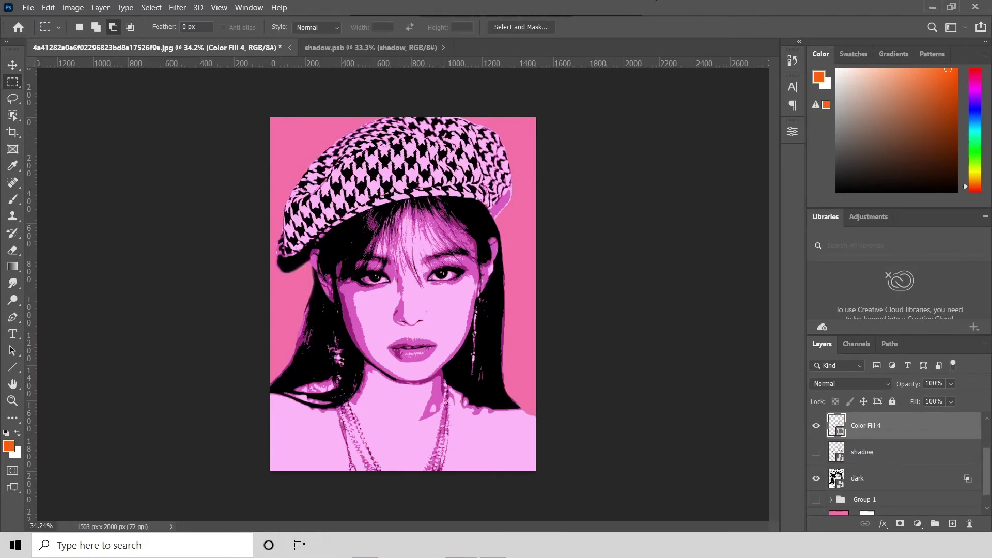
key(alt+bracketleft)
key(Delete)
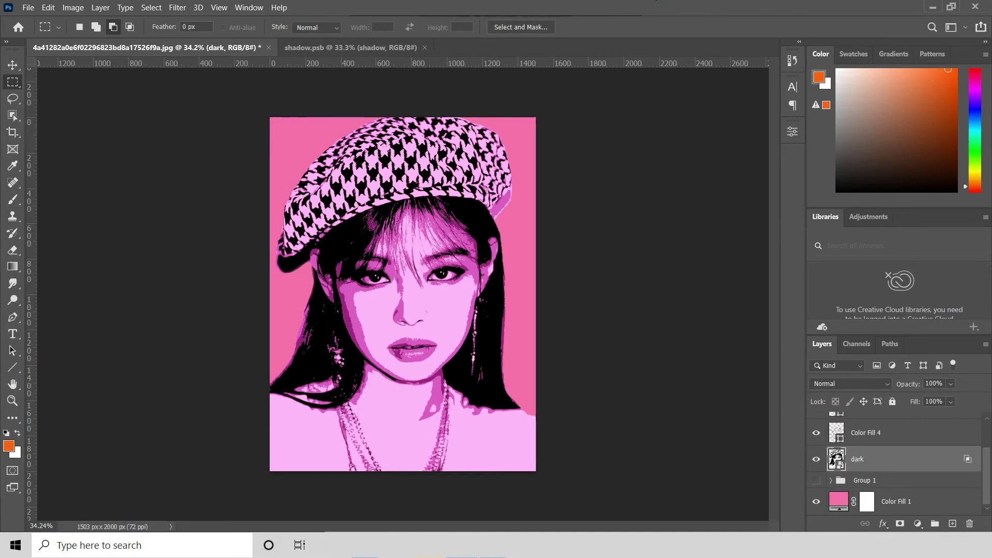
Add a deep plum 340c2d fill for the dark areas, group the fills, and start a new document.
right_click(893, 458)
click(767, 123)
click(918, 523)
click(914, 298)
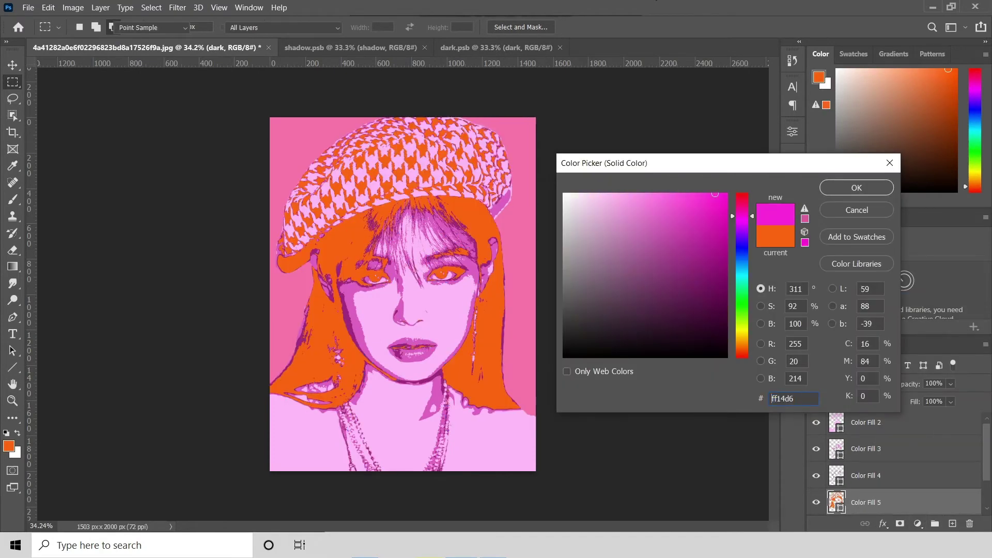
click(454, 155)
key(Return)
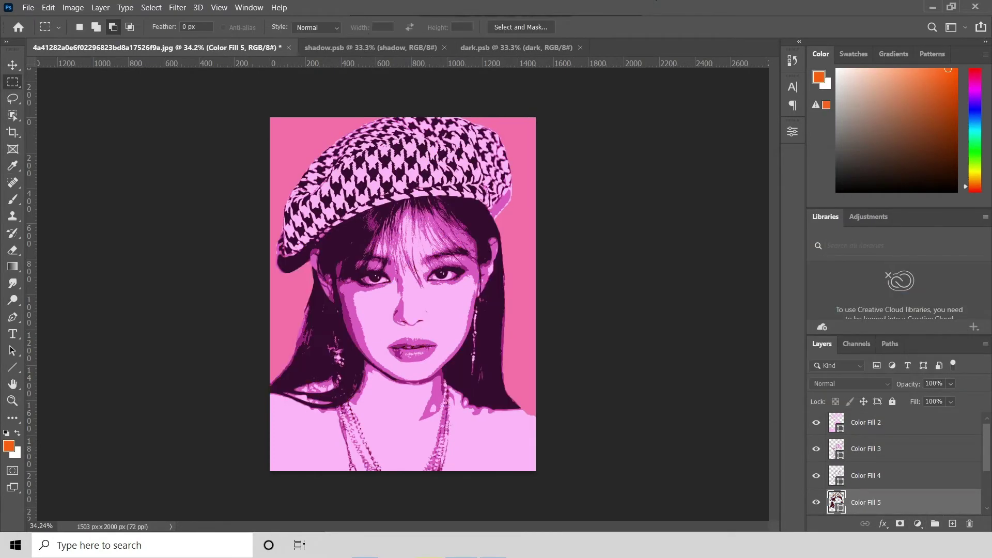
key(ctrl+g)
key(ctrl+n)
Create a 10000 × 10000 px document and give the fill layers a 9 px outside 971e7c stroke.
text(10000)
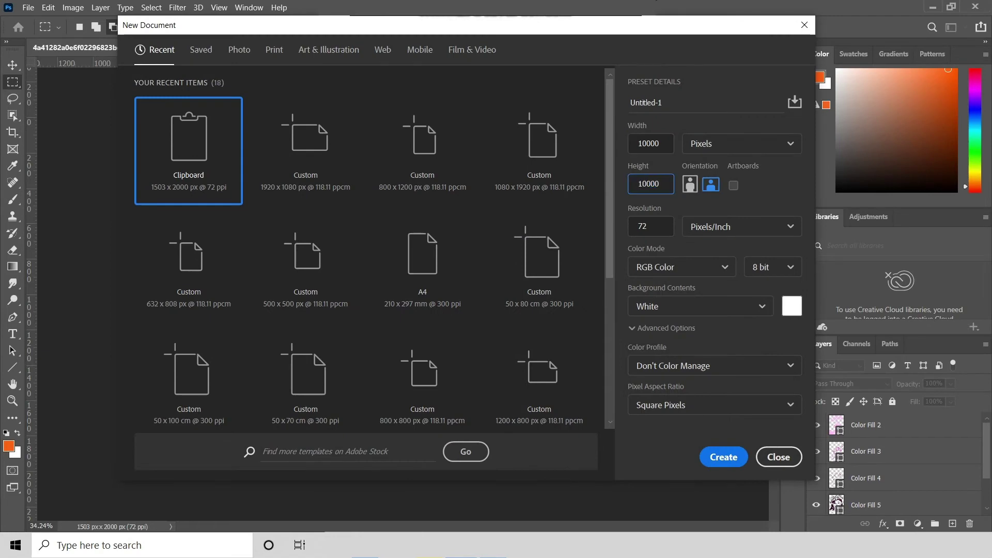
key(Return)
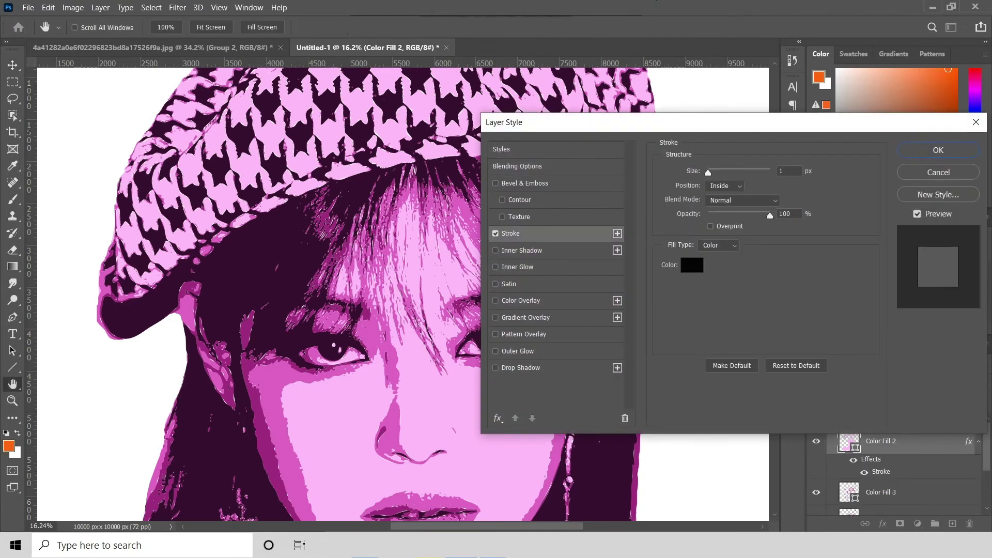
click(692, 264)
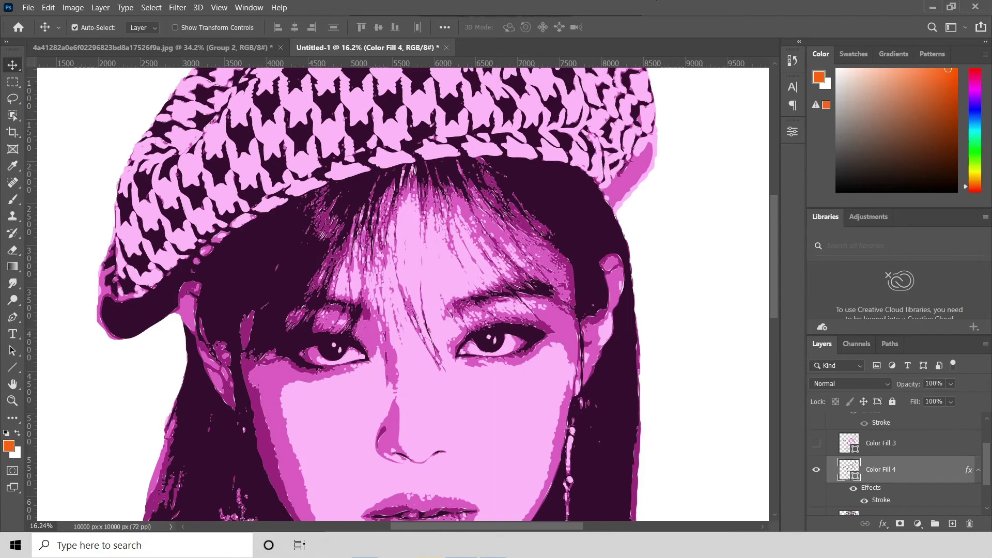
key(Return)
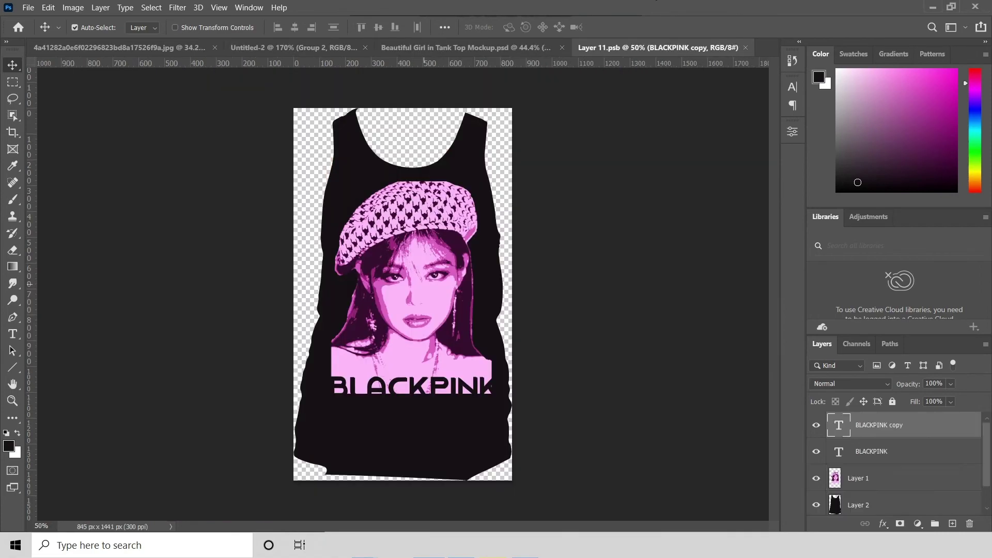
Scale the portrait design to about 88%, save the smart object, and return to the tank-top mockup.
drag(499, 181, 489, 190)
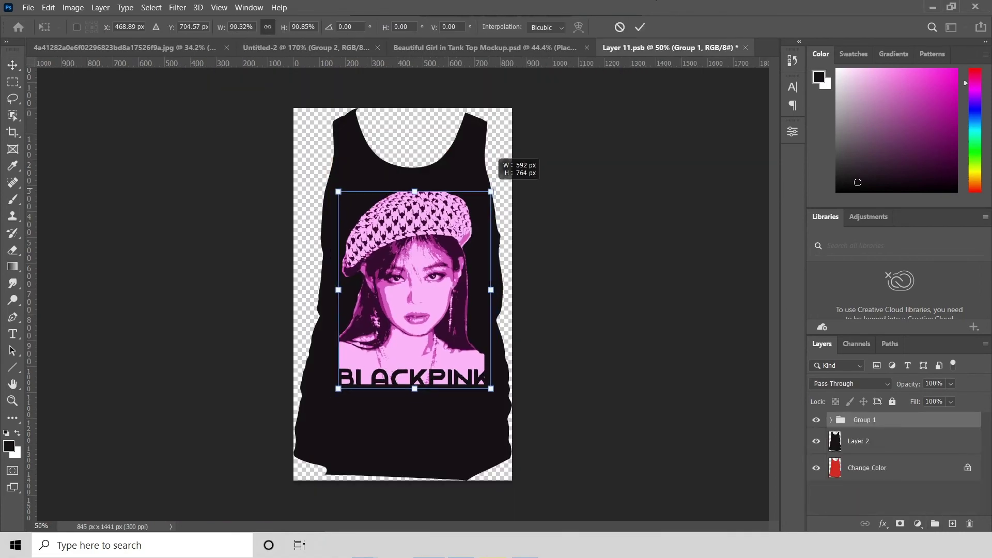
key(Return)
key(ctrl+s)
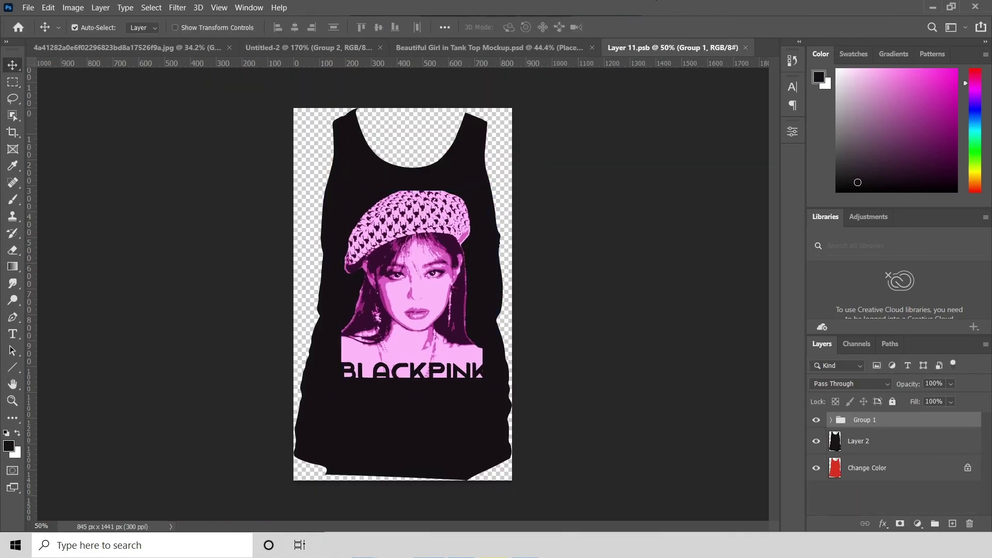
key(ctrl+shift+Tab)
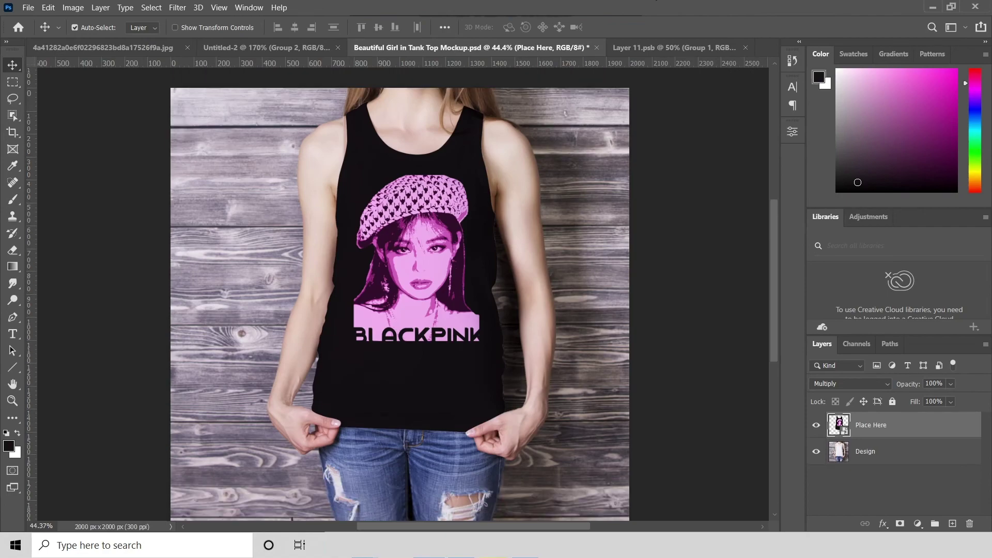